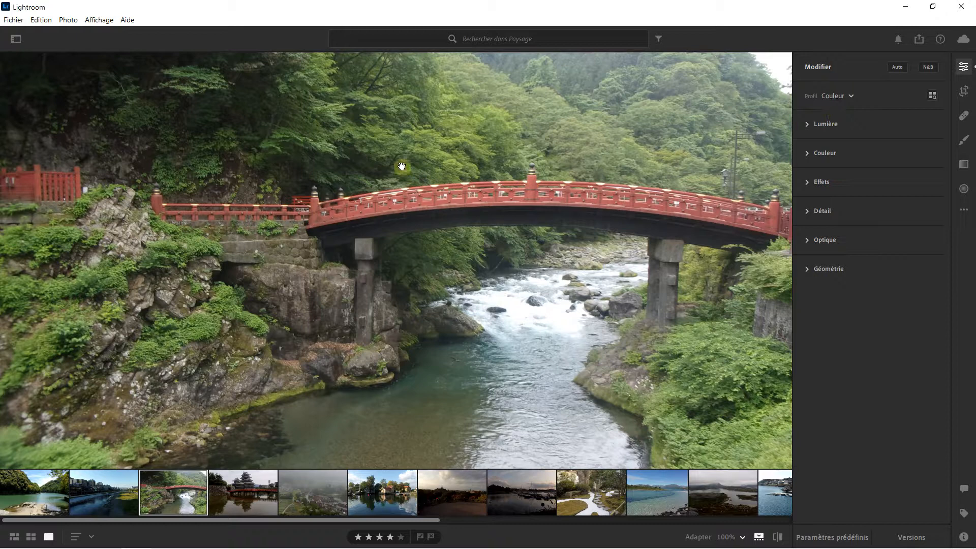
# - Expand the Couleur settings and open the Mélangeur de couleurs
pyautogui.click(805, 153)
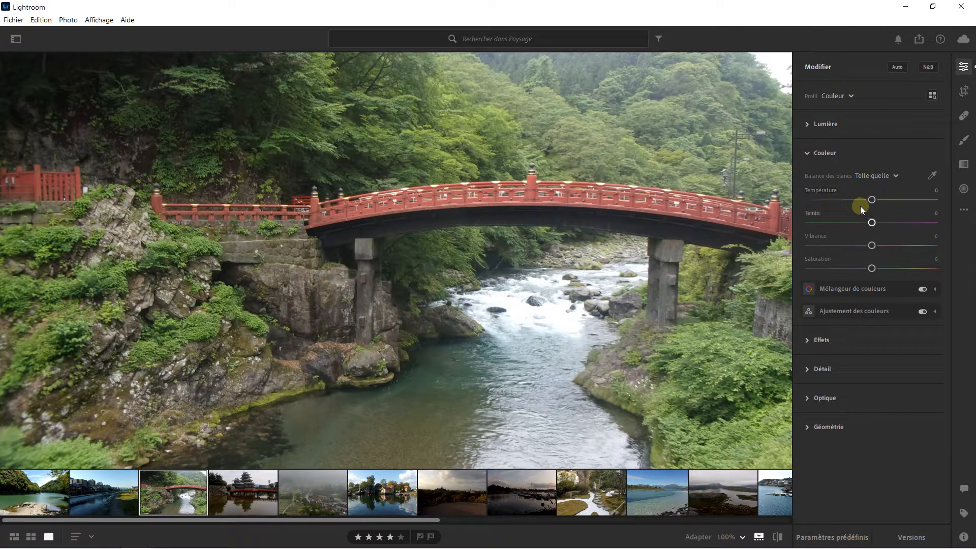
pyautogui.click(836, 291)
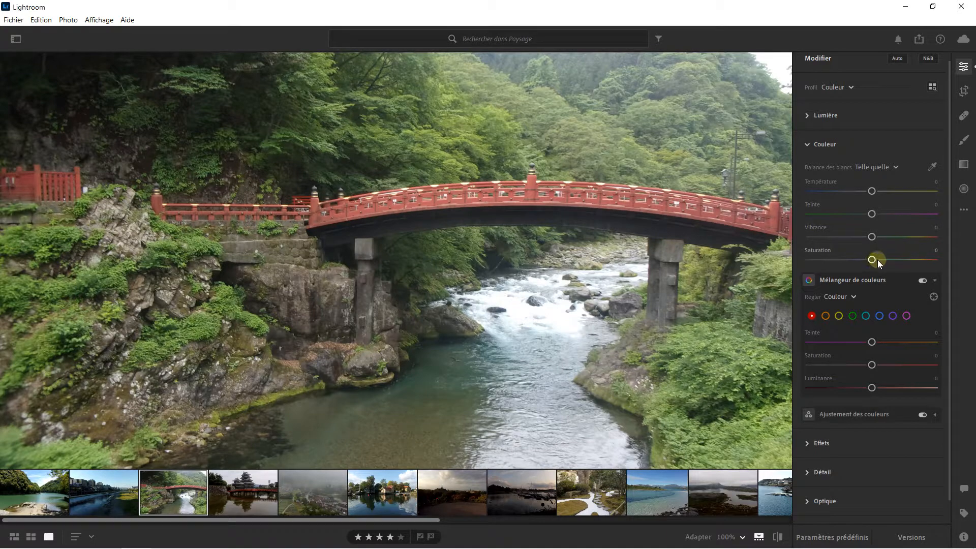
# - Try raising the overall saturation to +60, and reset it to its default
pyautogui.moveTo(872, 262); pyautogui.dragTo(909, 260)
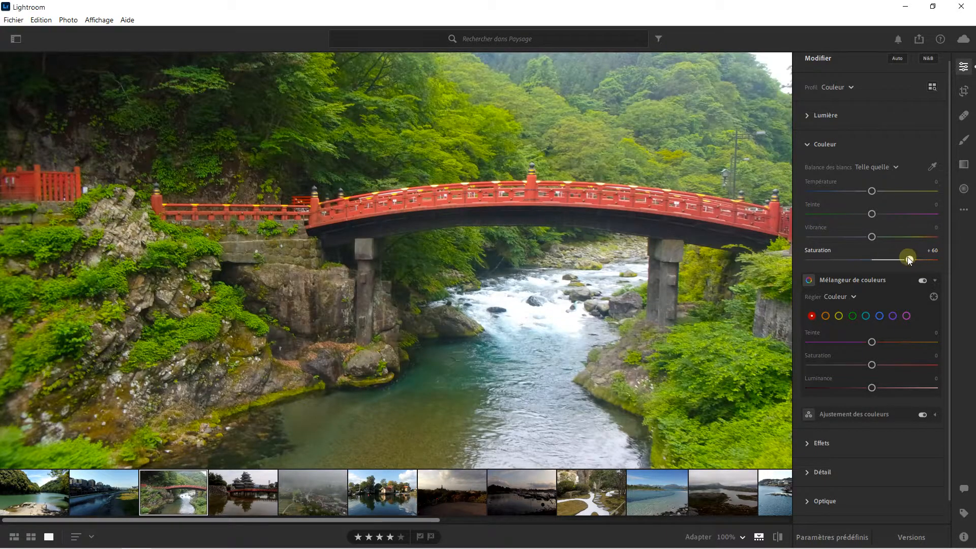
pyautogui.doubleClick(903, 258)
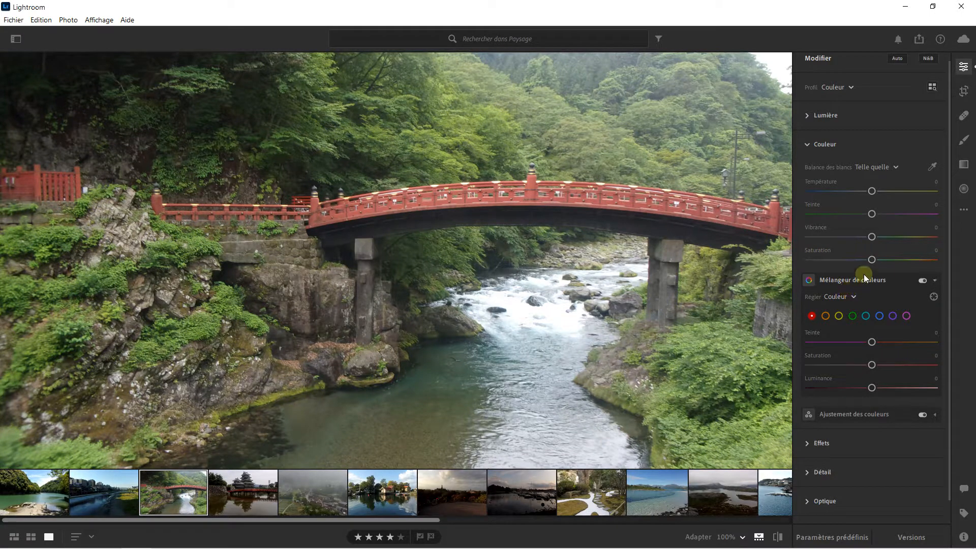
pyautogui.moveTo(947, 227); pyautogui.dragTo(946, 245)
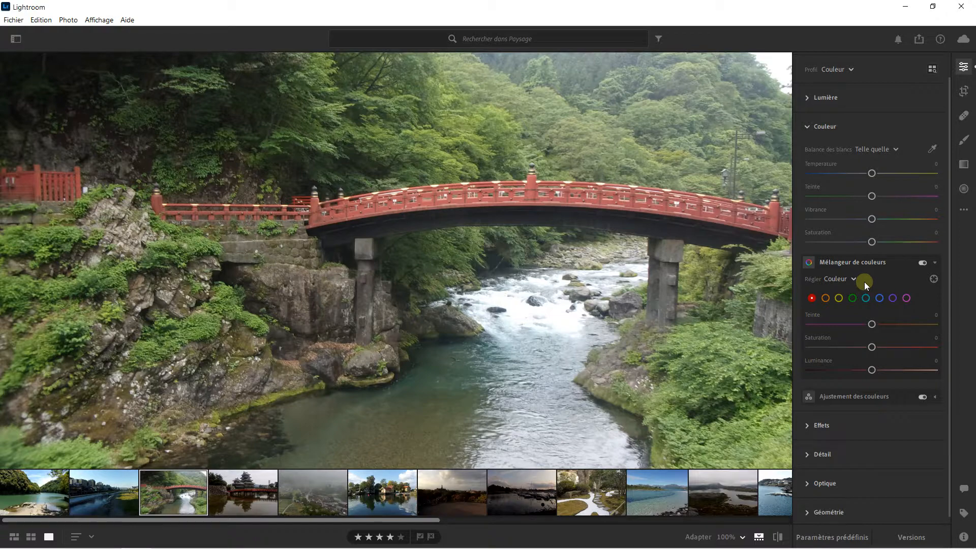
# - Look through the colour mixer's adjustment modes and its orange, yellow, green and turquoise ranges
pyautogui.click(848, 279)
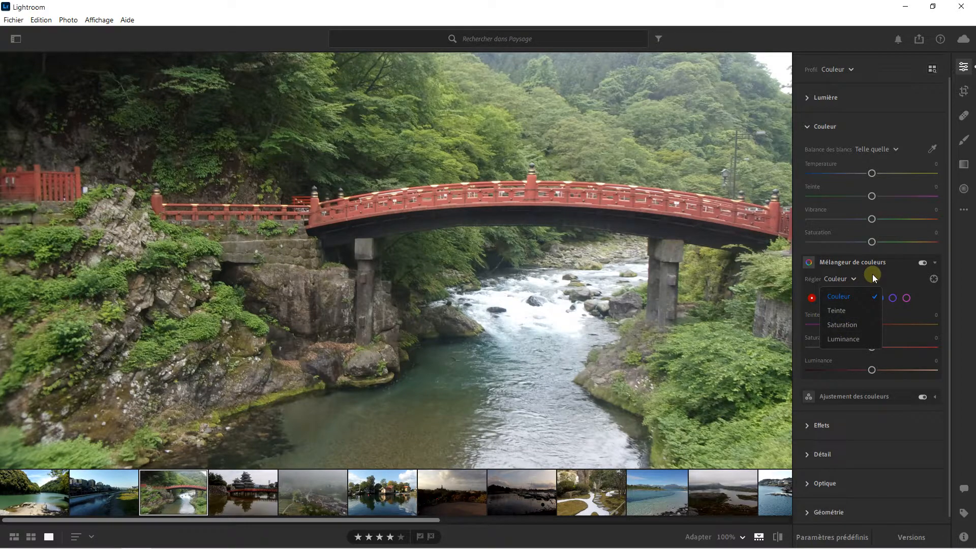
pyautogui.click(675, 230)
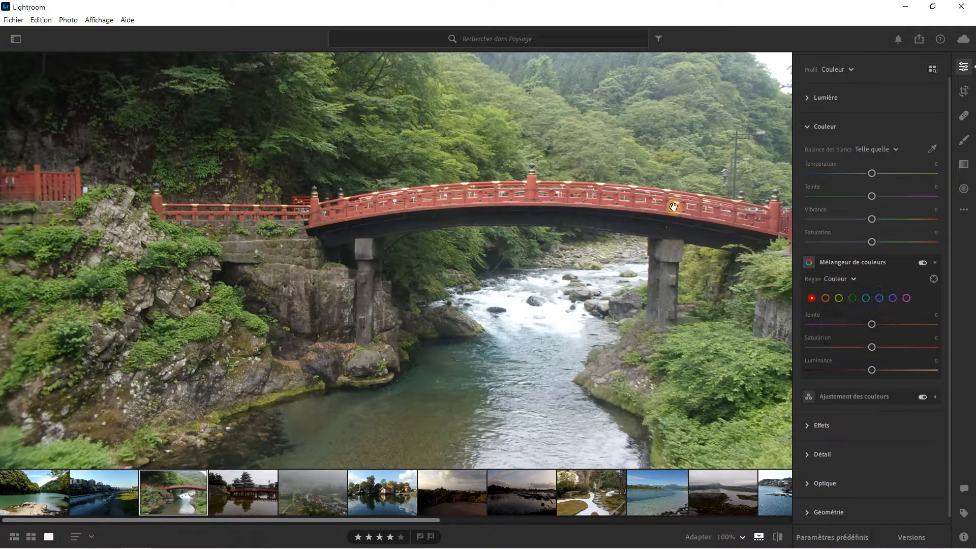
pyautogui.click(826, 298)
pyautogui.click(839, 298)
pyautogui.click(852, 298)
pyautogui.click(867, 298)
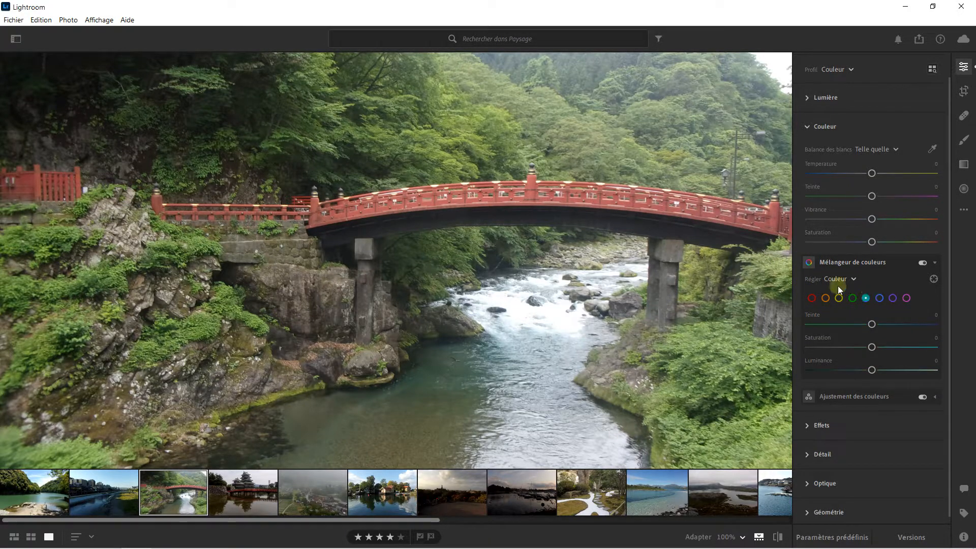
# - Set the red range's hue to +6 and its saturation to +100 in the colour mixer
pyautogui.click(812, 298)
pyautogui.moveTo(871, 325)
pyautogui.mouseDown()
pyautogui.moveTo(932, 324)
pyautogui.moveTo(771, 318)
pyautogui.moveTo(941, 323)
pyautogui.moveTo(766, 326)
pyautogui.moveTo(875, 324)
pyautogui.mouseUp()
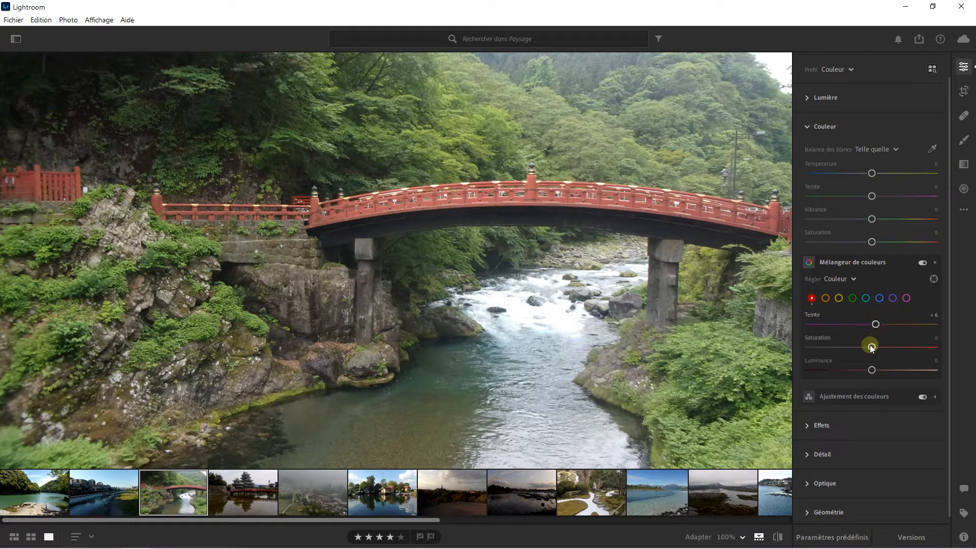
pyautogui.moveTo(871, 346); pyautogui.dragTo(958, 350)
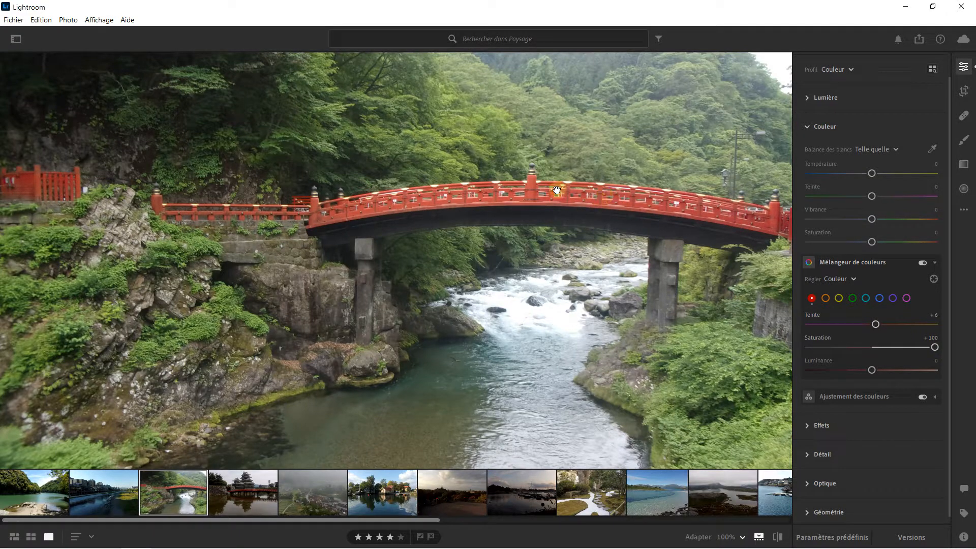
# - Reset the red range's saturation to its default in the colour mixer
pyautogui.click(881, 366)
pyautogui.moveTo(880, 366)
pyautogui.mouseDown()
pyautogui.moveTo(867, 368)
pyautogui.moveTo(941, 370)
pyautogui.moveTo(817, 364)
pyautogui.moveTo(898, 366)
pyautogui.moveTo(881, 367)
pyautogui.mouseUp()
pyautogui.click(899, 338)
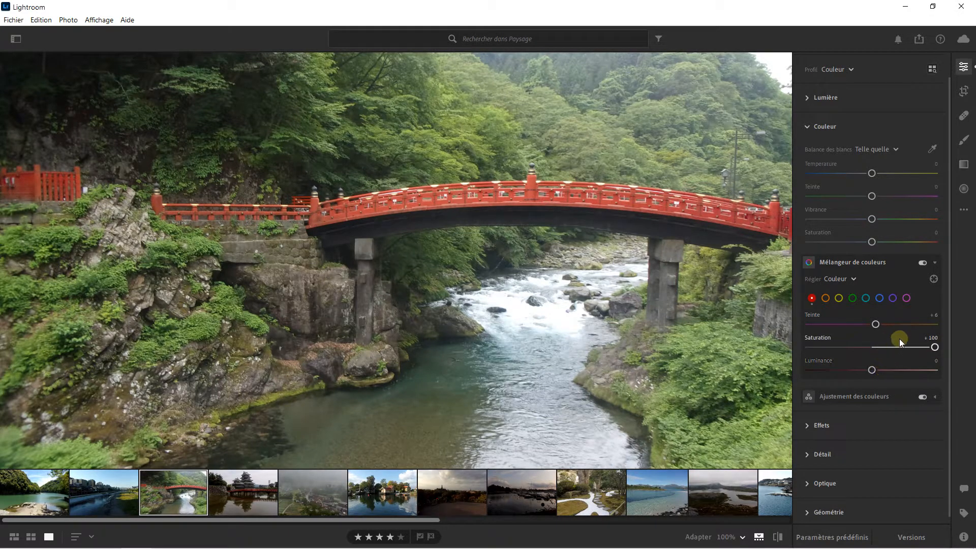
pyautogui.doubleClick(935, 348)
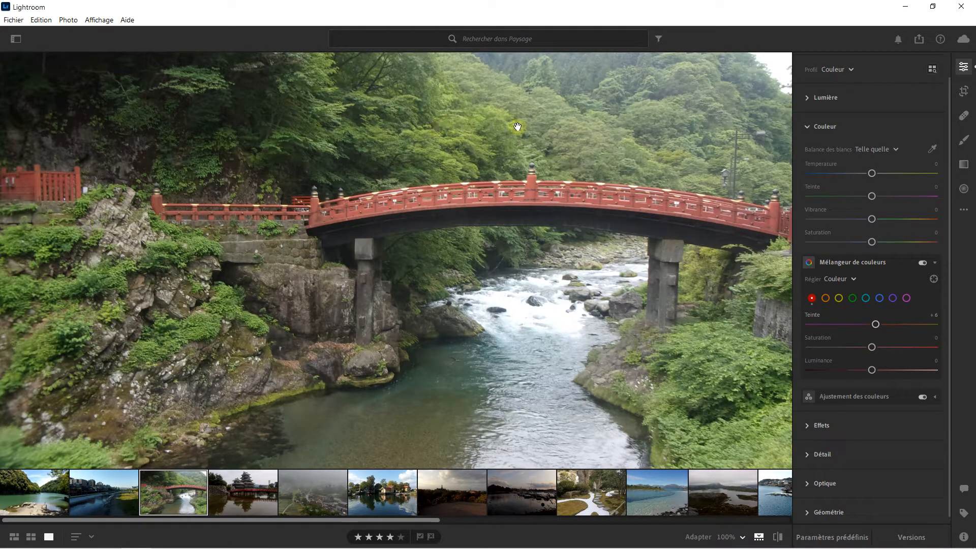
# - Try the green range at hue +68 and saturation +65, and reset both values
pyautogui.click(852, 298)
pyautogui.moveTo(872, 324); pyautogui.dragTo(913, 324)
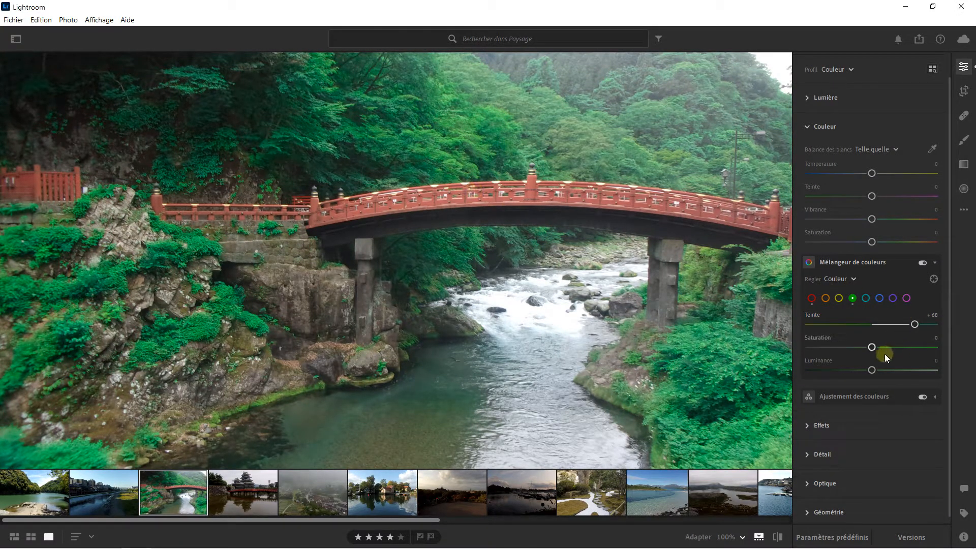
pyautogui.moveTo(871, 347); pyautogui.dragTo(913, 352)
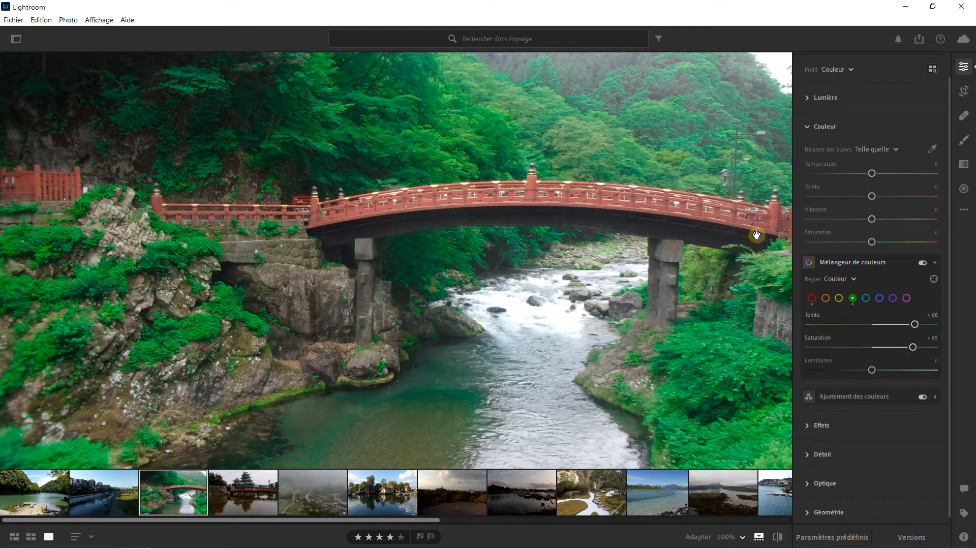
pyautogui.doubleClick(914, 324)
pyautogui.doubleClick(911, 347)
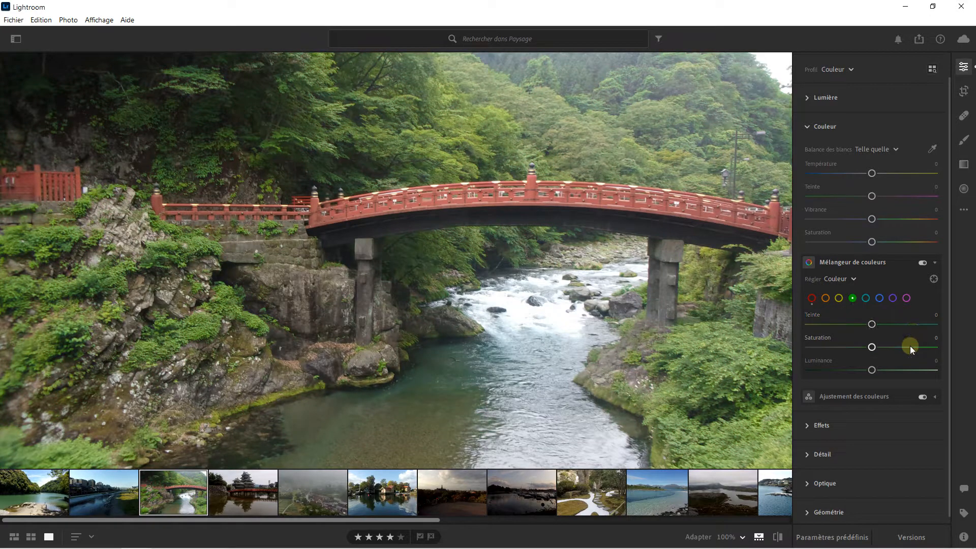
# - Using targeted hue adjustment on the photo, shift the bridge's red to -21 and the foliage's green to +37
pyautogui.click(933, 279)
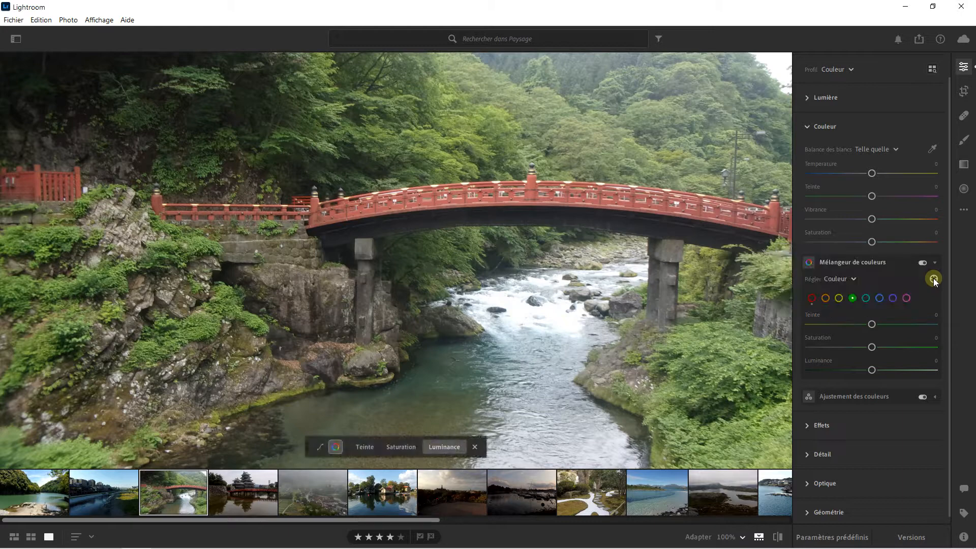
pyautogui.click(364, 447)
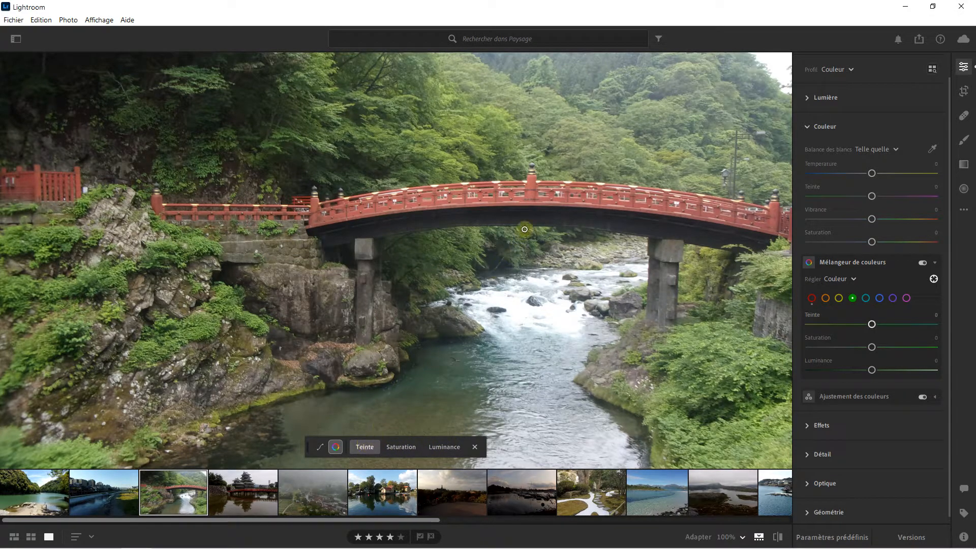
pyautogui.moveTo(531, 196)
pyautogui.mouseDown()
pyautogui.moveTo(573, 196)
pyautogui.moveTo(485, 196)
pyautogui.moveTo(565, 196)
pyautogui.moveTo(511, 197)
pyautogui.moveTo(530, 196)
pyautogui.moveTo(522, 196)
pyautogui.mouseUp()
pyautogui.moveTo(521, 202)
pyautogui.mouseDown()
pyautogui.moveTo(500, 201)
pyautogui.moveTo(543, 201)
pyautogui.moveTo(520, 201)
pyautogui.mouseUp()
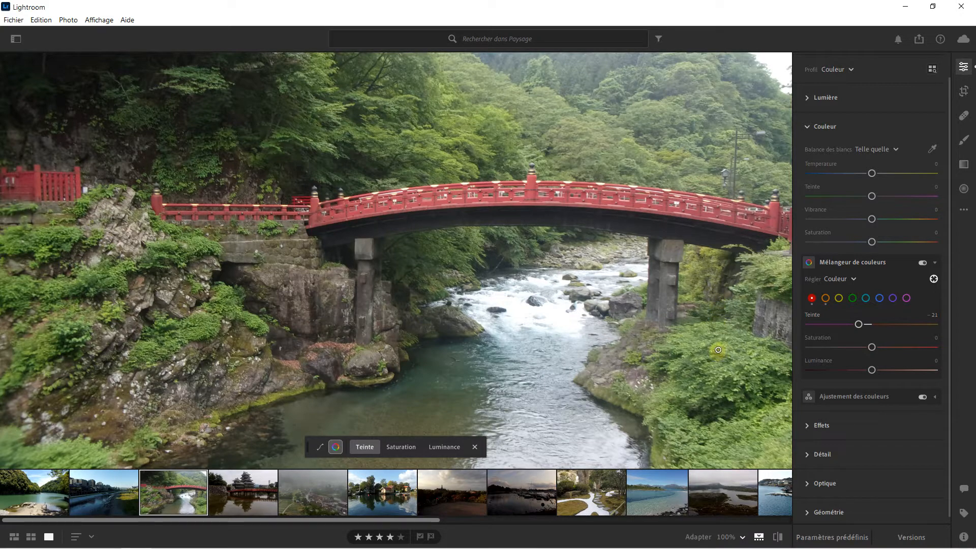
pyautogui.moveTo(726, 355); pyautogui.dragTo(748, 355)
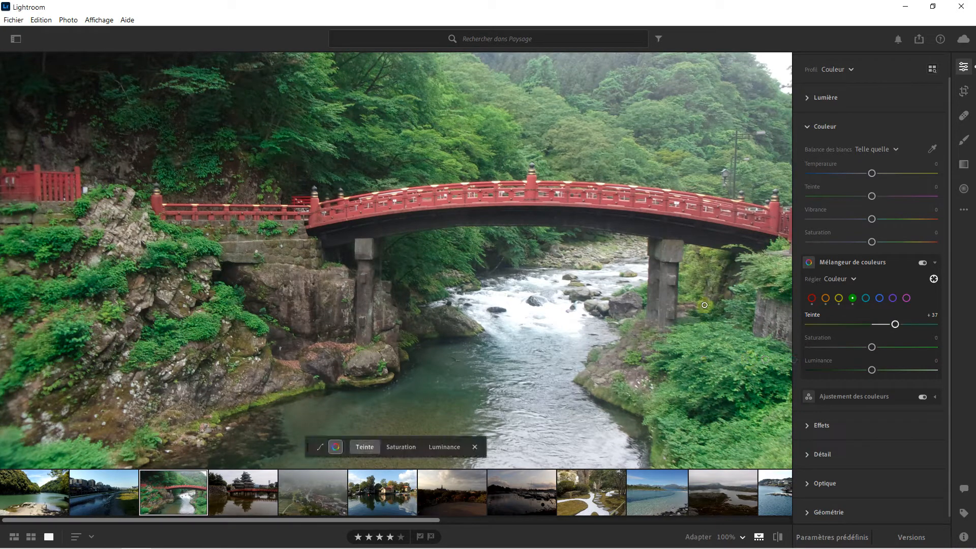
# - Raise the foliage's green saturation to +53 with the targeted adjustment tool
pyautogui.click(401, 445)
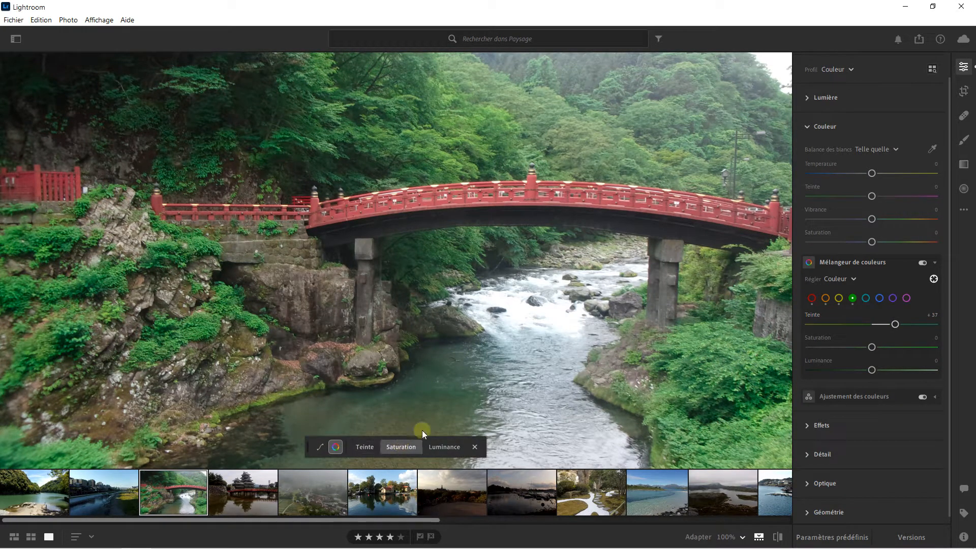
pyautogui.moveTo(694, 363); pyautogui.dragTo(751, 363)
pyautogui.moveTo(762, 363); pyautogui.dragTo(762, 360)
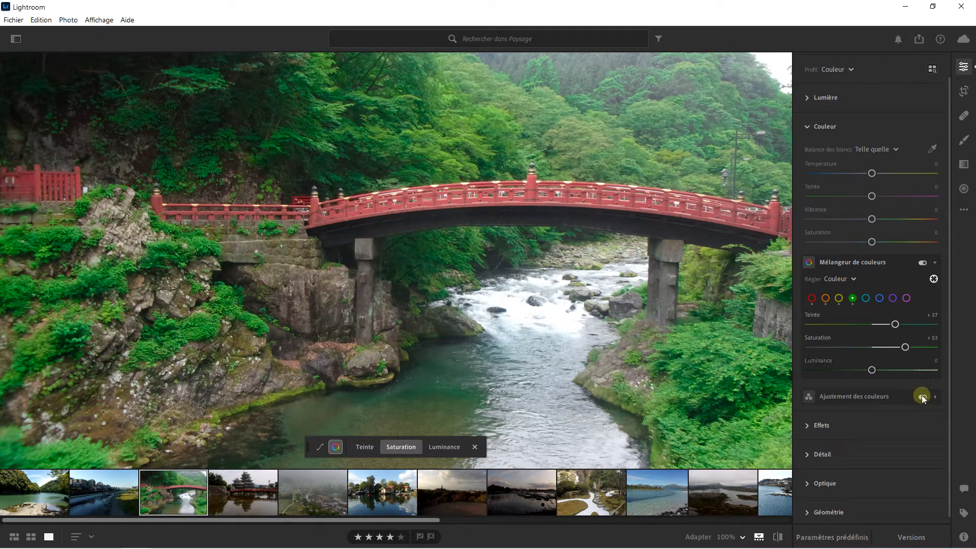
# - Reset all edits made to the bridge photo
pyautogui.click(963, 209)
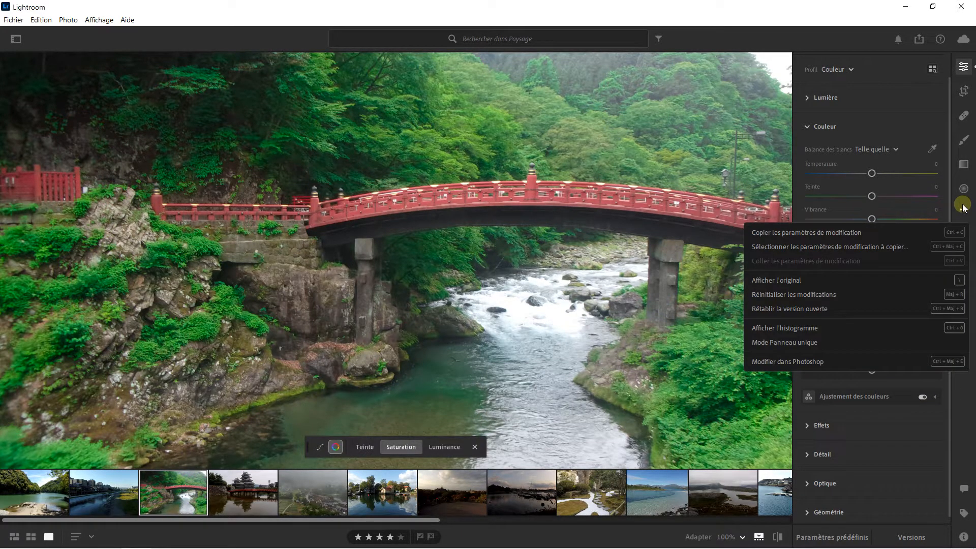
pyautogui.click(810, 295)
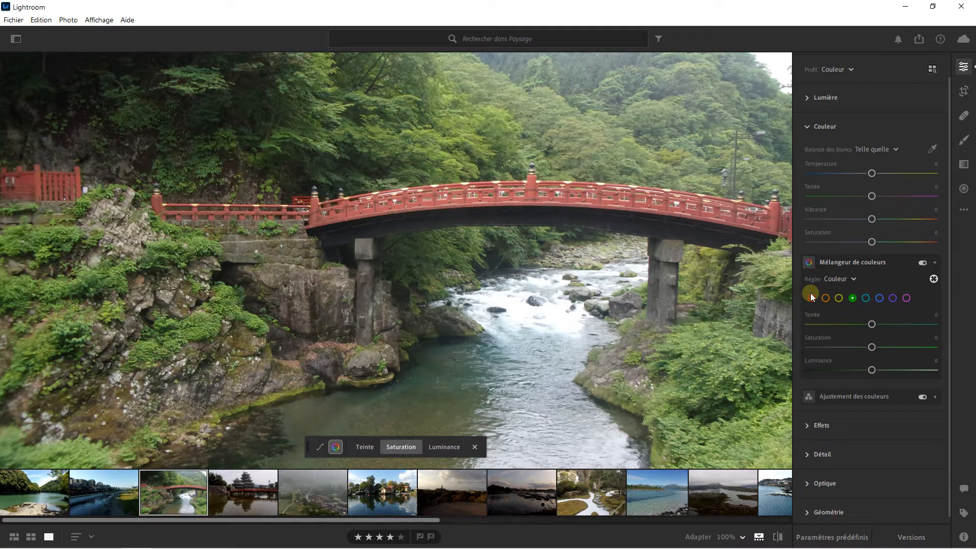
# - Set the mixer to adjust by Teinte, with Rouge at -100, Vert at +86, Bleu at -43 and Violet at -13
pyautogui.click(840, 280)
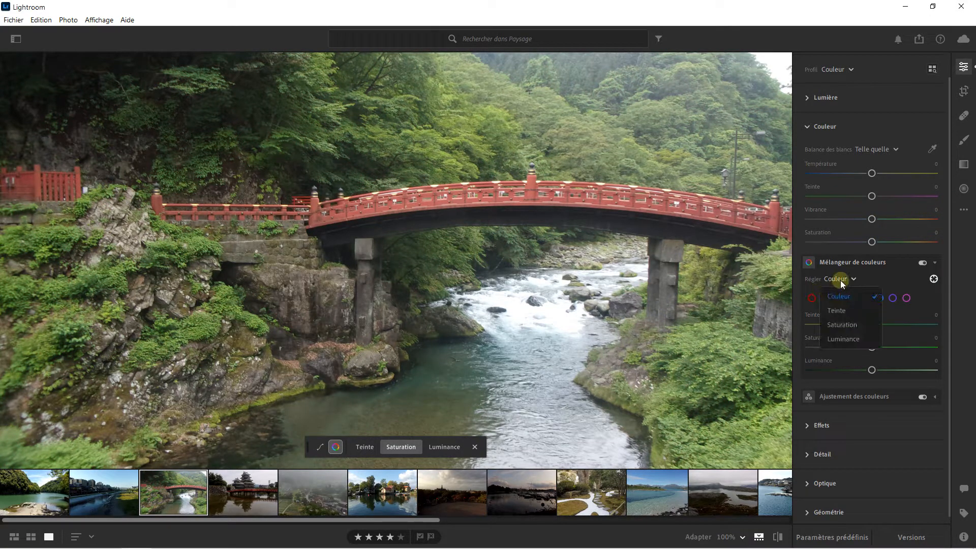
pyautogui.click(839, 307)
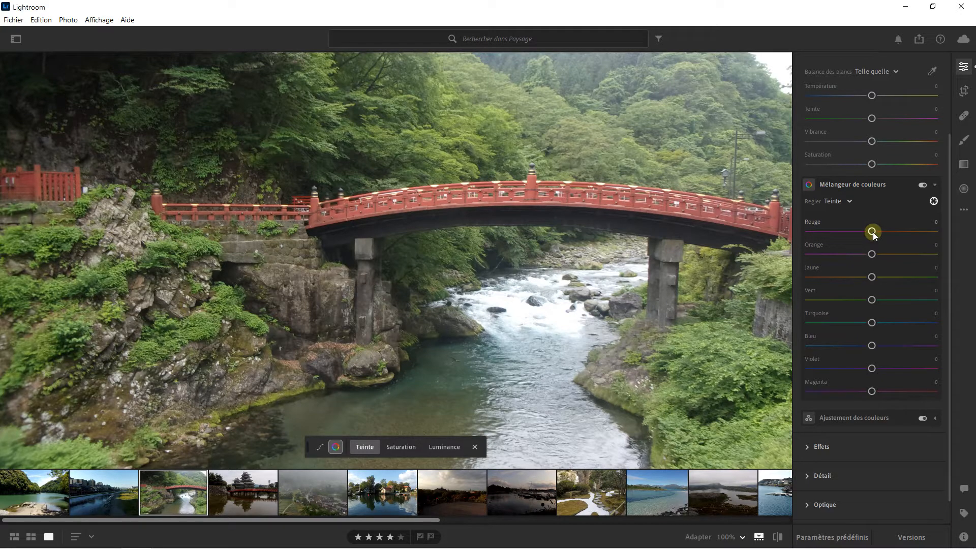
pyautogui.moveTo(874, 232); pyautogui.dragTo(753, 228)
pyautogui.moveTo(872, 301); pyautogui.dragTo(927, 300)
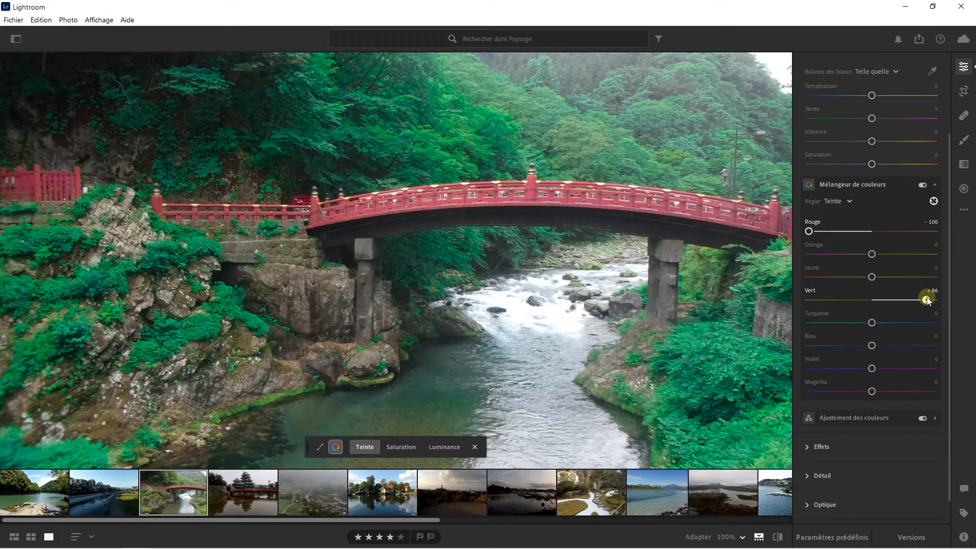
pyautogui.moveTo(873, 341); pyautogui.dragTo(864, 367)
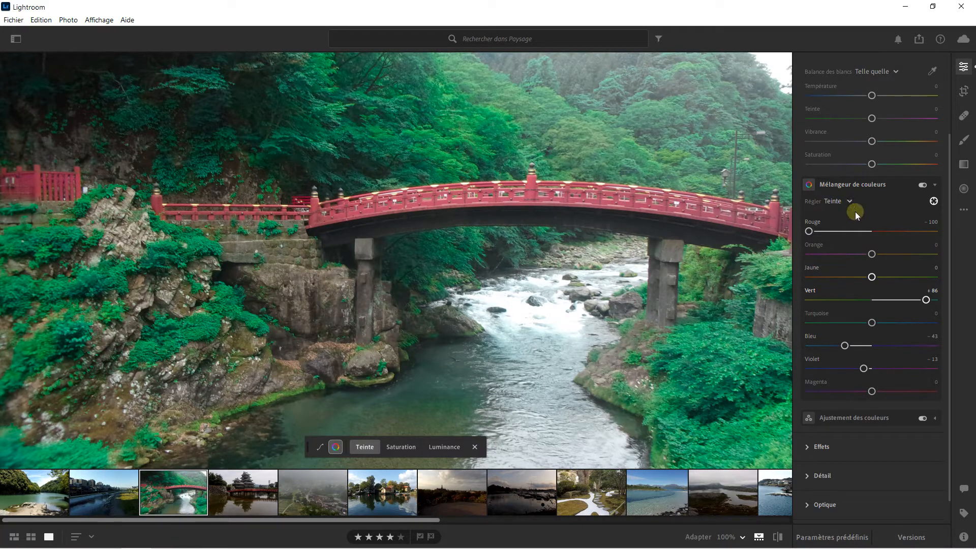
# - Reset the Rouge, Vert, Bleu and Violet hue values to their defaults
pyautogui.doubleClick(808, 232)
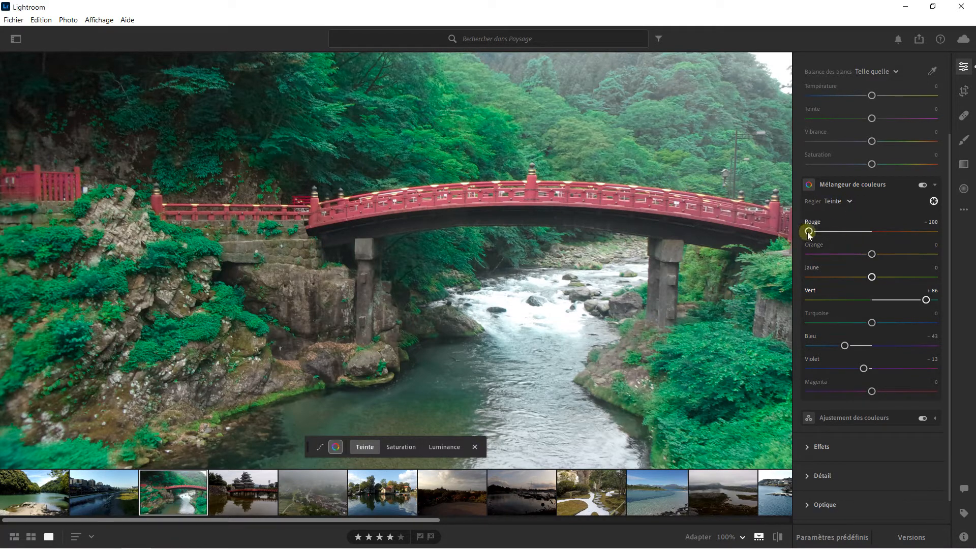
pyautogui.doubleClick(926, 300)
pyautogui.doubleClick(843, 345)
pyautogui.doubleClick(860, 366)
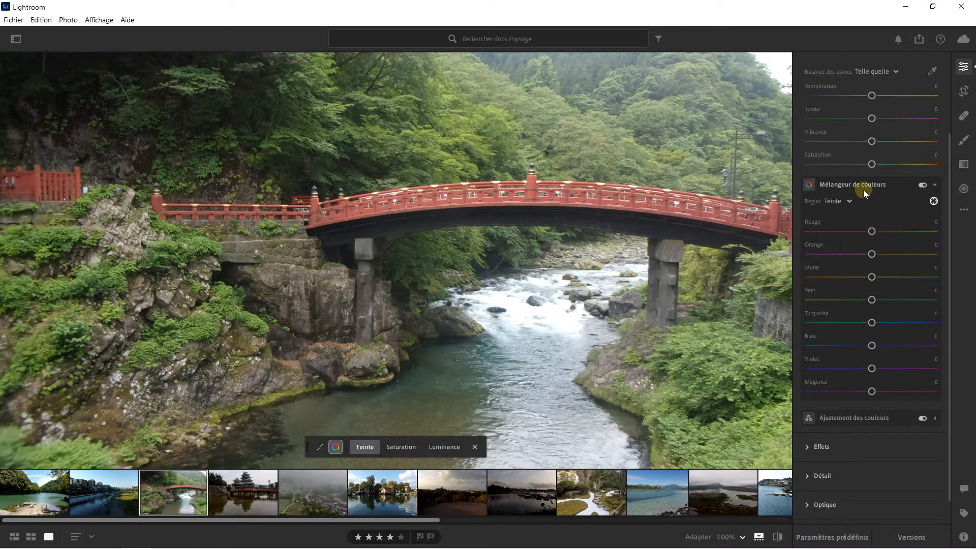
# - Set the mixer to adjust by Saturation, with Rouge at +100 and Vert at +100
pyautogui.click(843, 200)
pyautogui.click(838, 249)
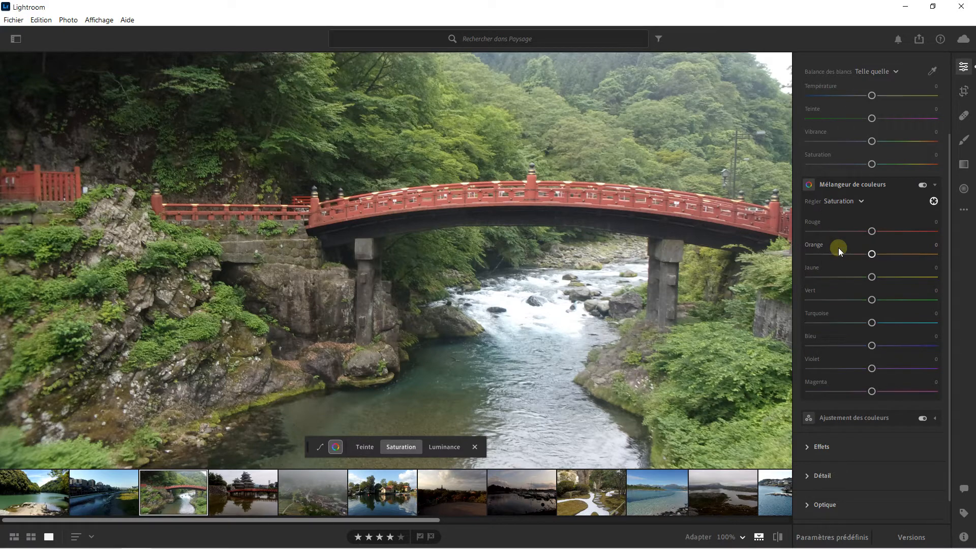
pyautogui.moveTo(871, 232); pyautogui.dragTo(957, 233)
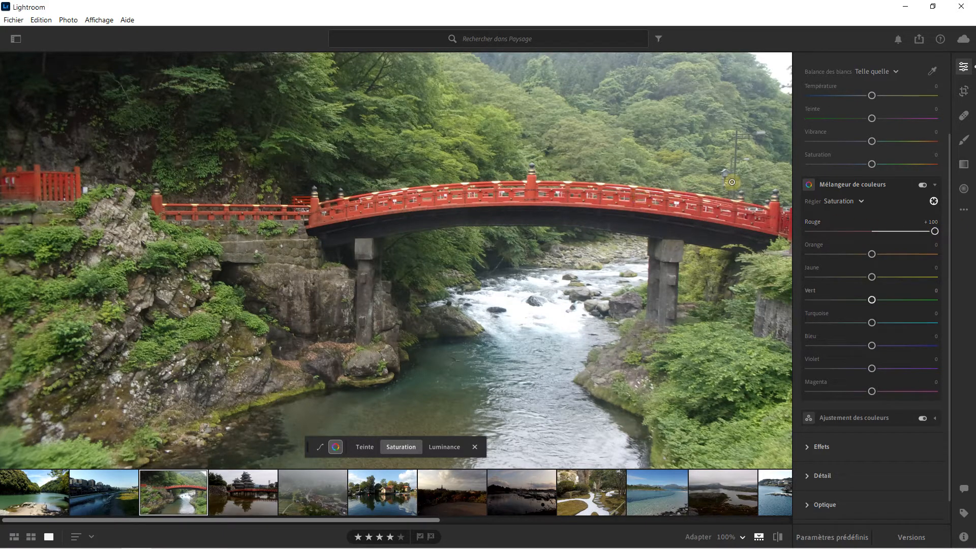
pyautogui.moveTo(873, 300); pyautogui.dragTo(843, 300)
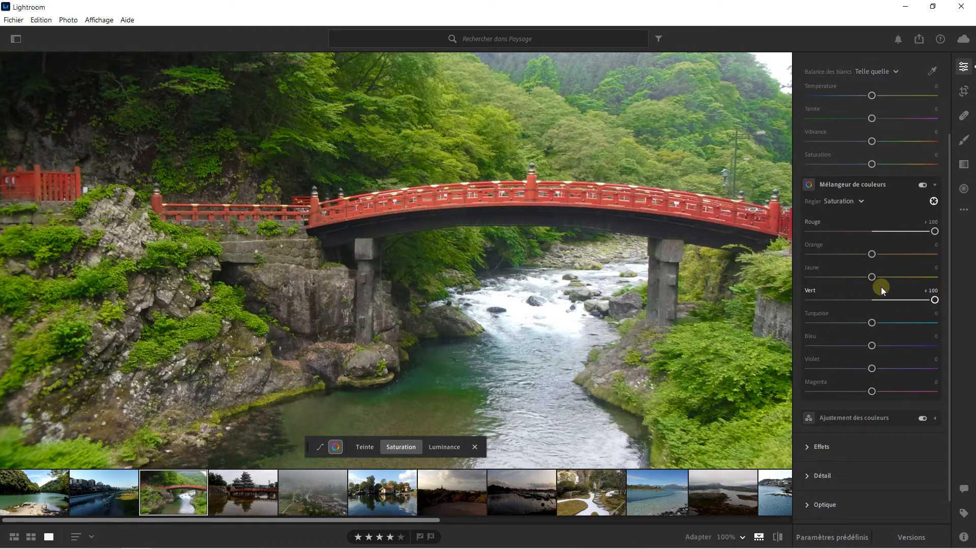
# - Set the mixer to adjust by Luminance, try shifting the Rouge and Vert luminance, and reset both
pyautogui.click(854, 202)
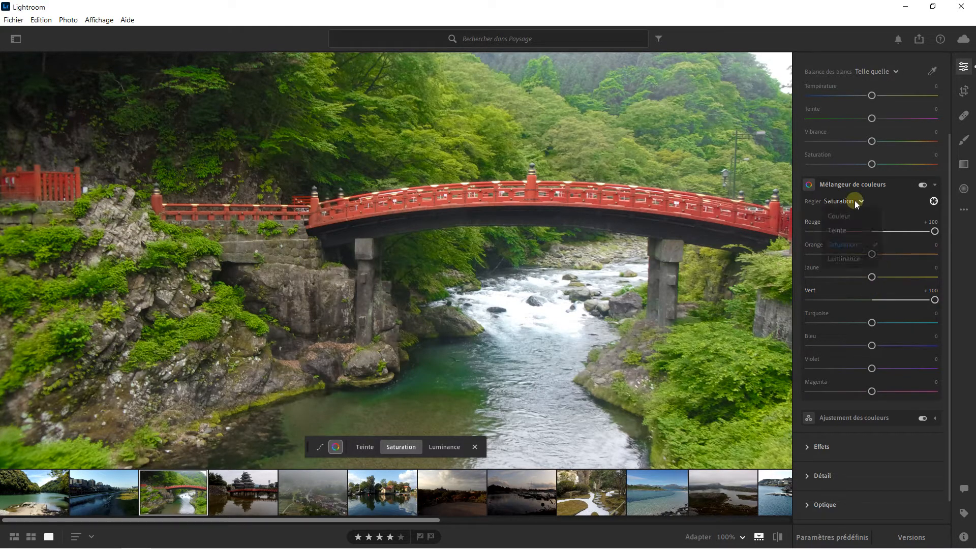
pyautogui.click(845, 261)
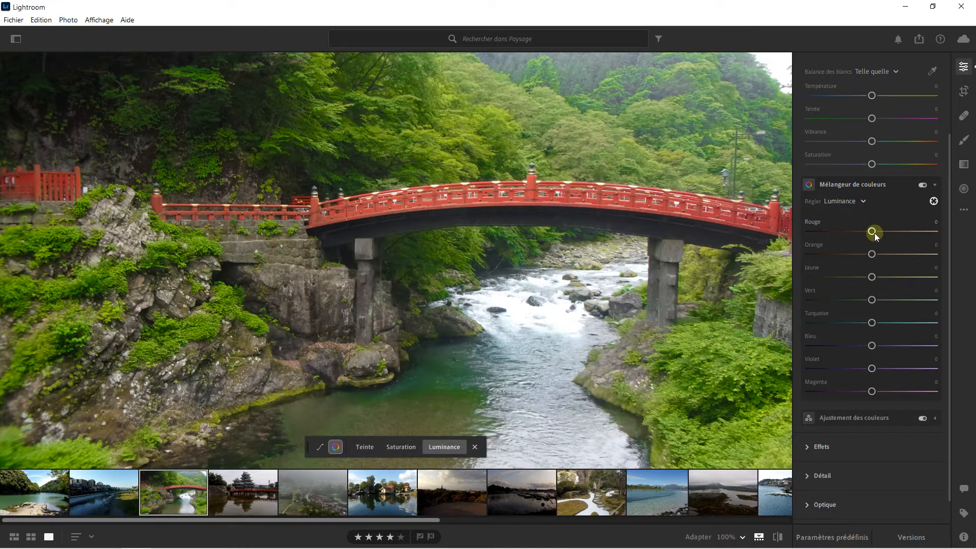
pyautogui.moveTo(871, 233)
pyautogui.mouseDown()
pyautogui.moveTo(805, 230)
pyautogui.moveTo(921, 231)
pyautogui.moveTo(770, 230)
pyautogui.moveTo(859, 230)
pyautogui.mouseUp()
pyautogui.doubleClick(861, 228)
pyautogui.moveTo(871, 300); pyautogui.dragTo(940, 298)
pyautogui.doubleClick(939, 298)
pyautogui.moveTo(859, 297)
pyautogui.mouseDown()
pyautogui.moveTo(807, 295)
pyautogui.moveTo(858, 295)
pyautogui.mouseUp()
pyautogui.doubleClick(859, 295)
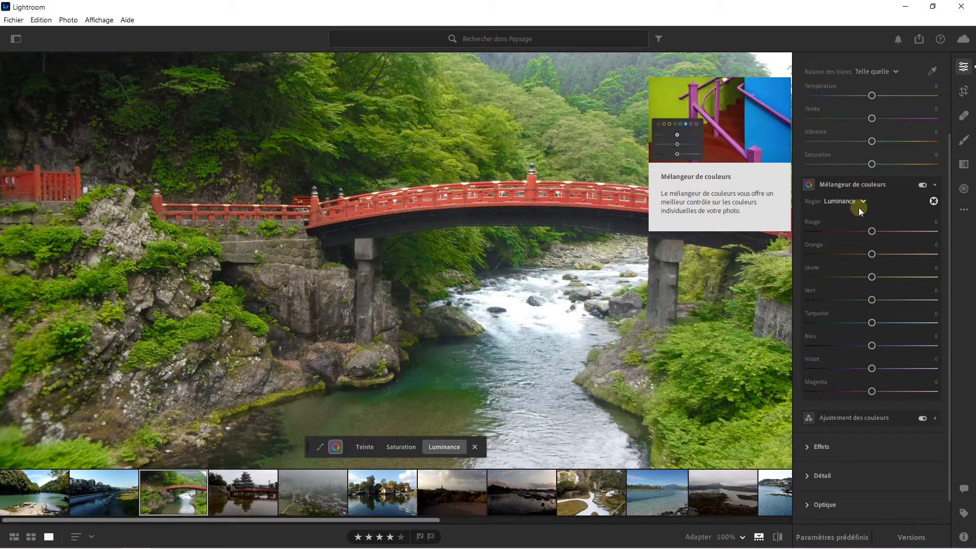
pyautogui.moveTo(578, 236); pyautogui.dragTo(566, 224)
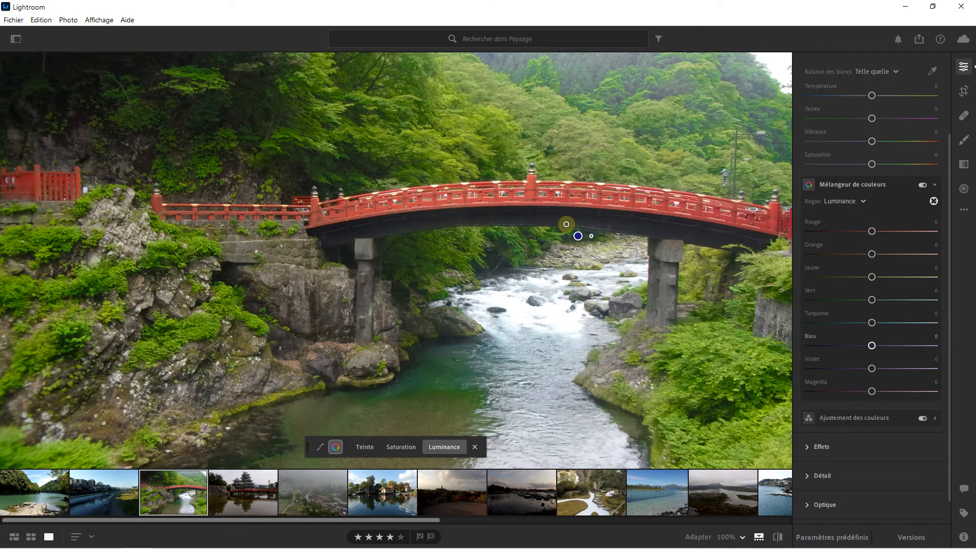
pyautogui.click(842, 201)
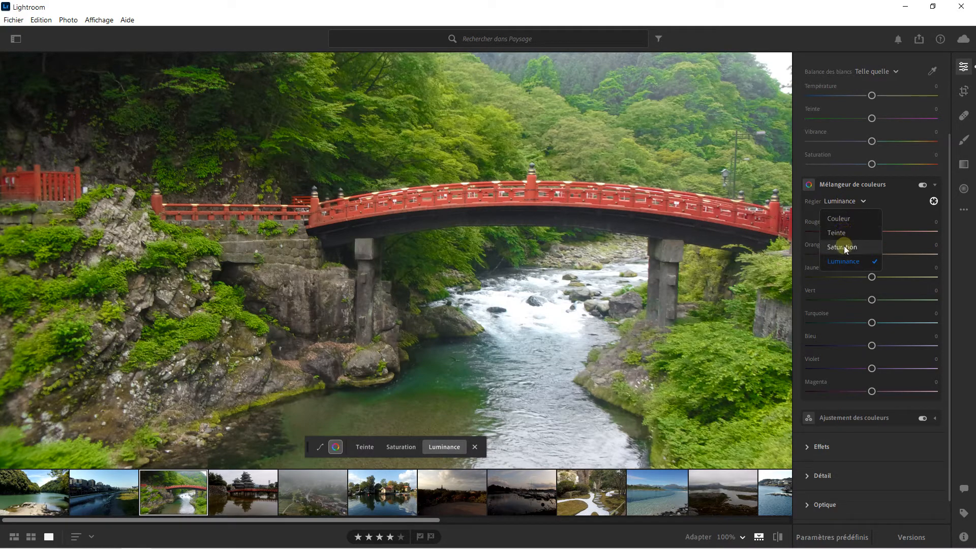
pyautogui.press('Escape')
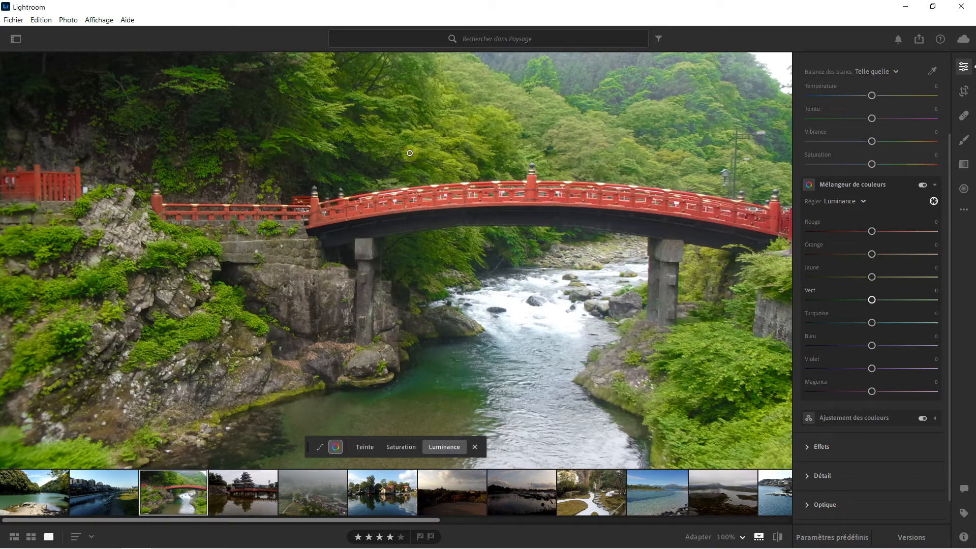